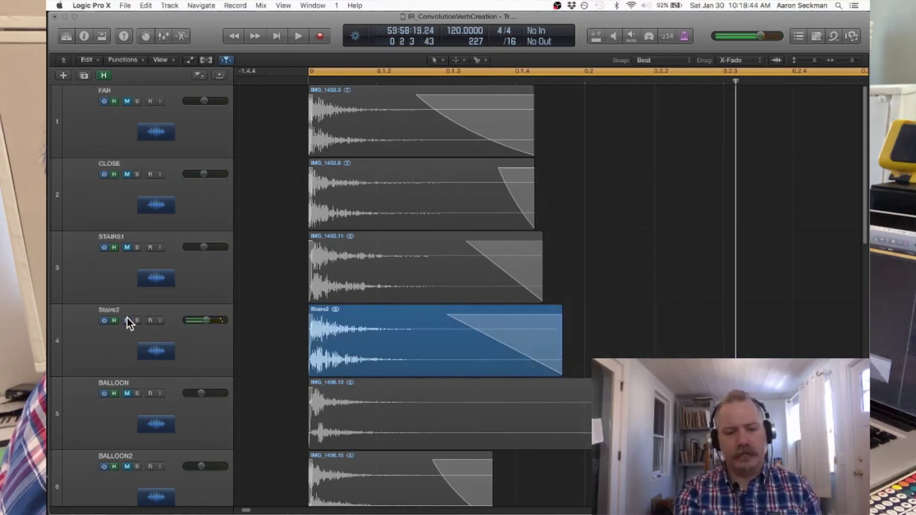
Step: Mute the Stairs2 track with its region deselected, and bring up the reverb return channels in the mixer
{"action": "key", "text": "shift+d"}
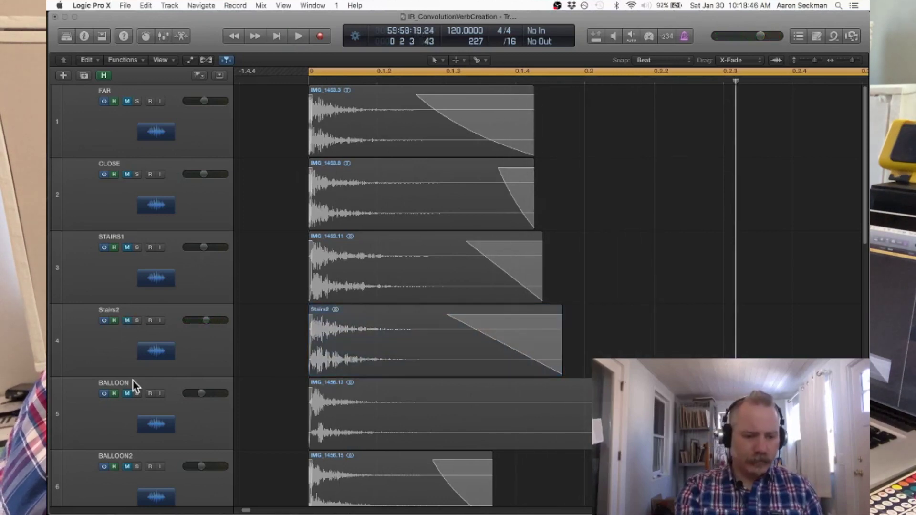
{"action": "scroll", "coordinate": [145, 359], "scroll_direction": "down", "scroll_amount": 8}
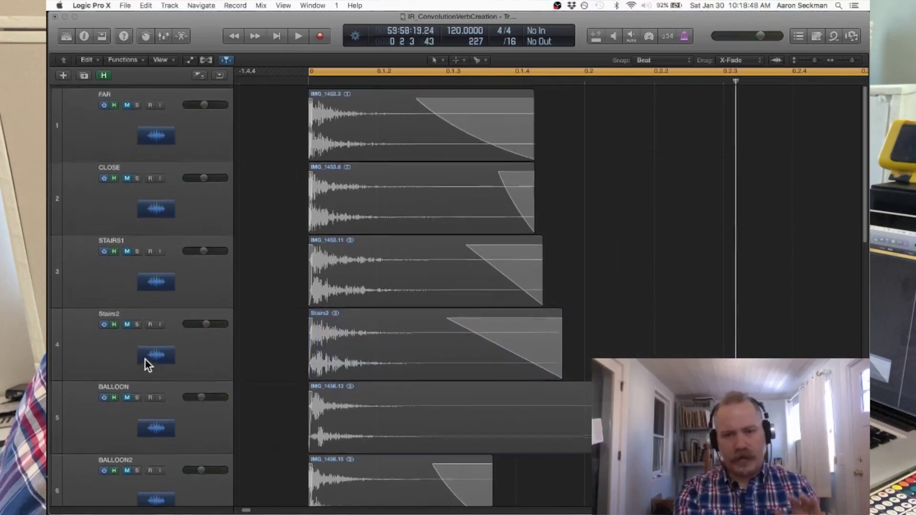
{"action": "scroll", "coordinate": [146, 358], "scroll_direction": "up", "scroll_amount": 6}
{"action": "key", "text": "super+2"}
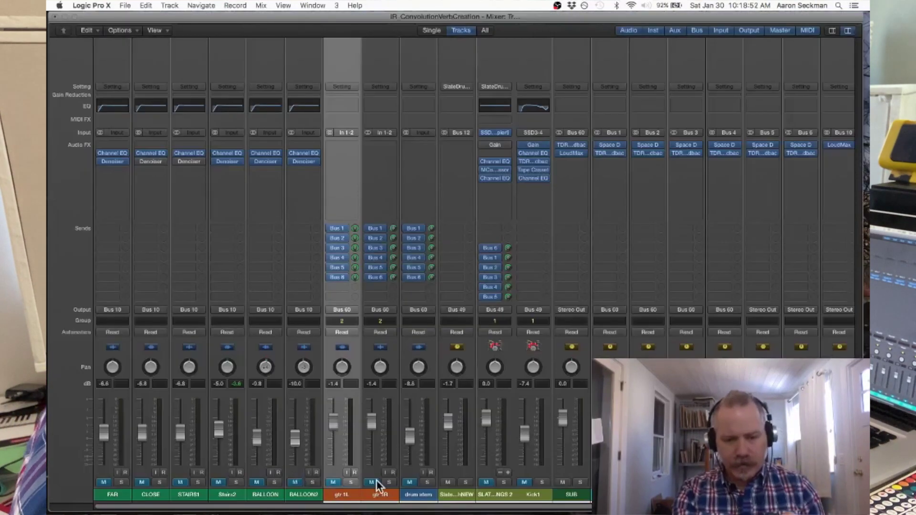
{"action": "scroll", "coordinate": [376, 480], "scroll_direction": "right", "scroll_amount": 1}
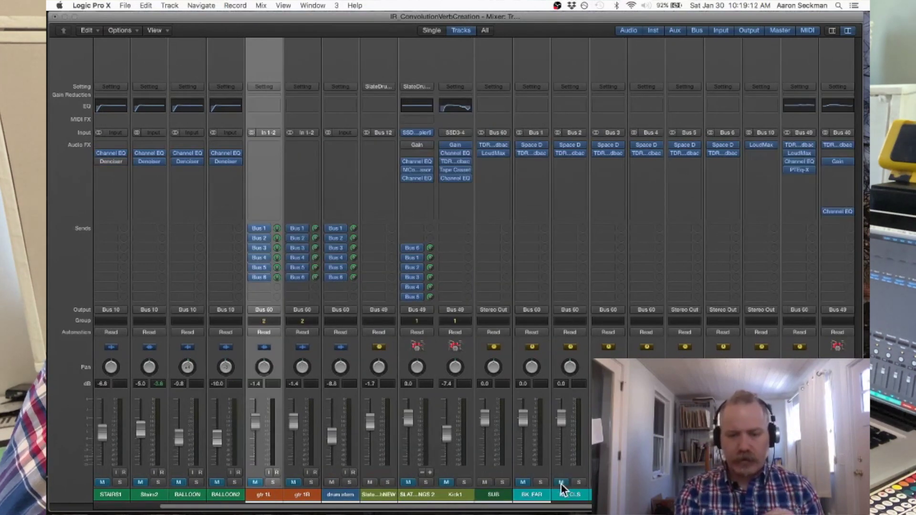
Step: Raise the drum stem to -4.5 dB during playback and audition it through the BK_FAR reverb channel
{"action": "key", "text": "space"}
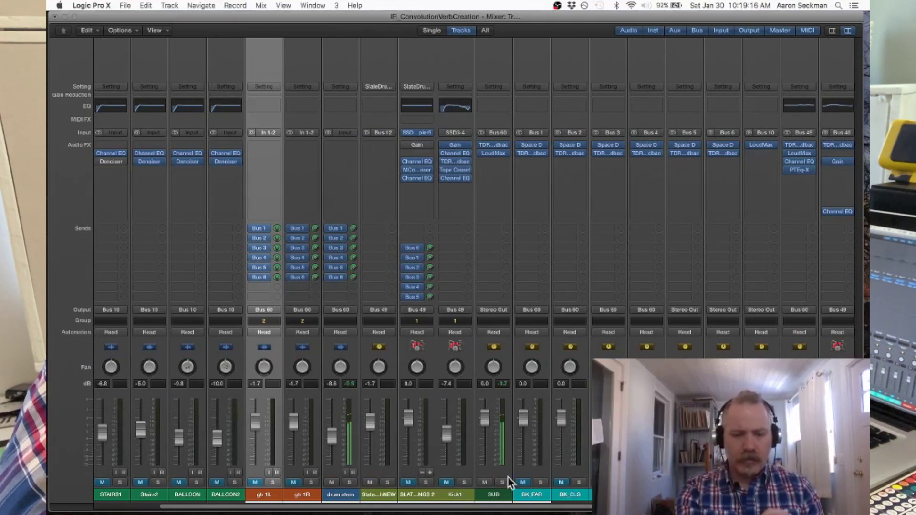
{"action": "left_click_drag", "start_coordinate": [333, 435], "coordinate": [332, 420]}
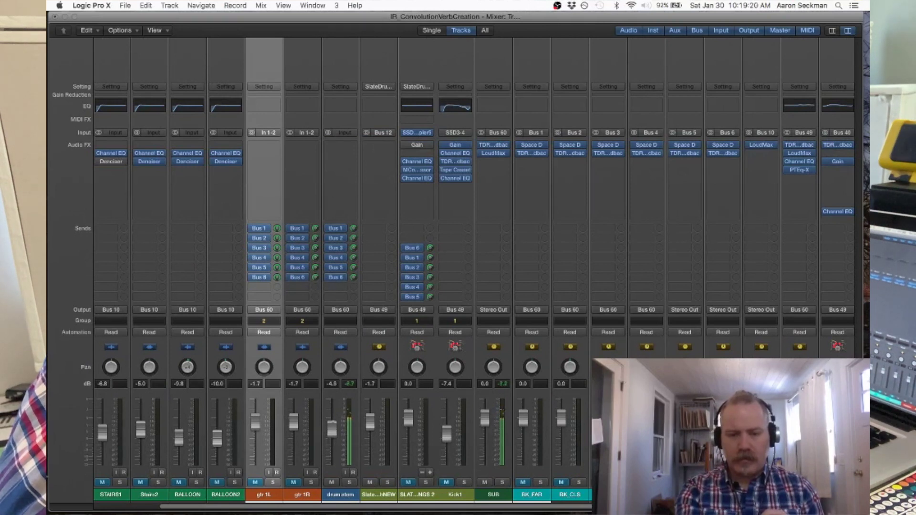
{"action": "left_click", "coordinate": [522, 482]}
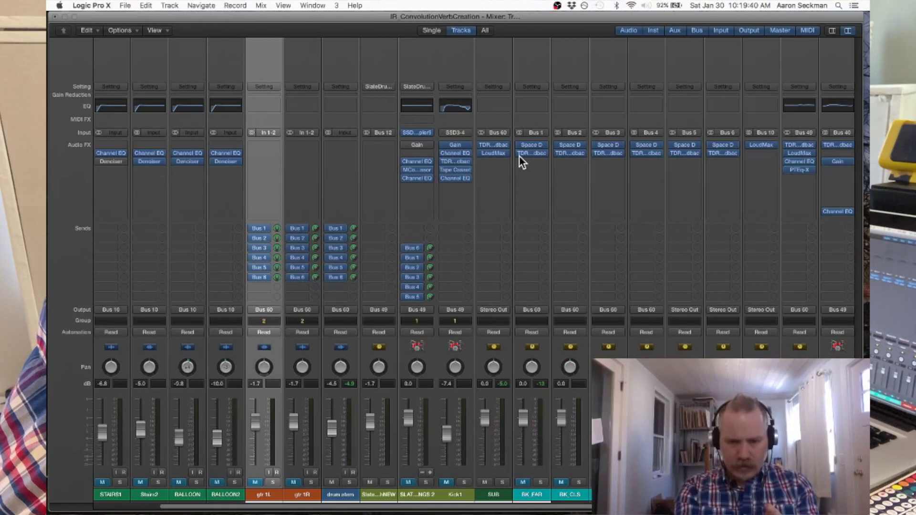
Step: Examine the EQ curve and volume envelope of the Space Designer reverb on BK_FAR
{"action": "left_click", "coordinate": [532, 143]}
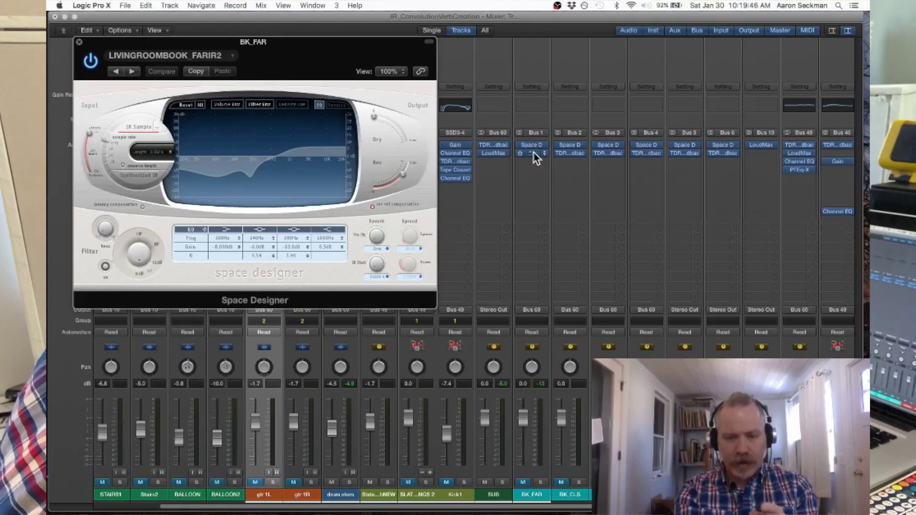
{"action": "left_click", "coordinate": [318, 105]}
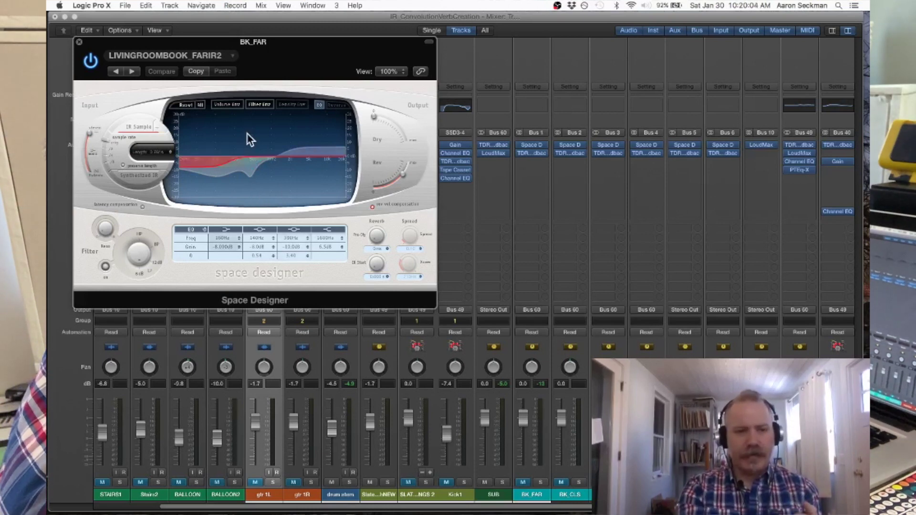
{"action": "left_click", "coordinate": [230, 105]}
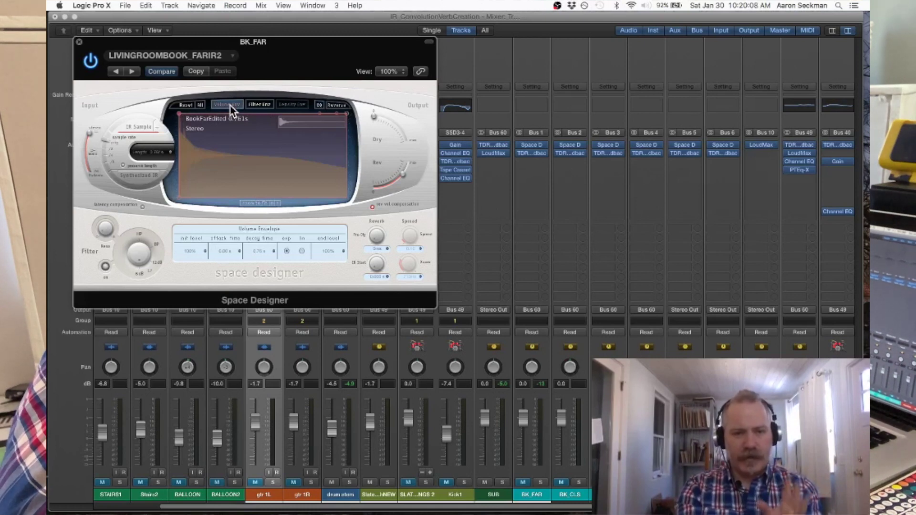
{"action": "left_click", "coordinate": [80, 42]}
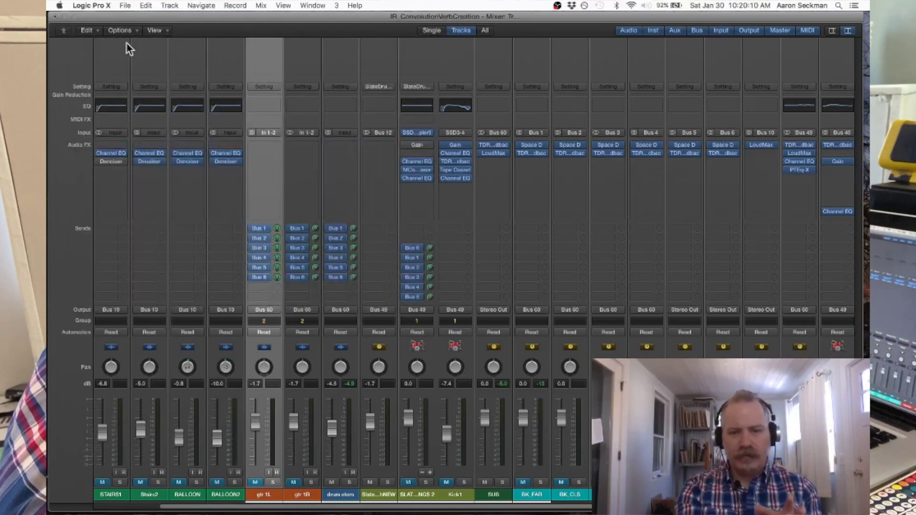
Step: Check the TDR plug-in on BK_FAR and the Space Designer EQ settings on BK_CLS
{"action": "left_click", "coordinate": [532, 153]}
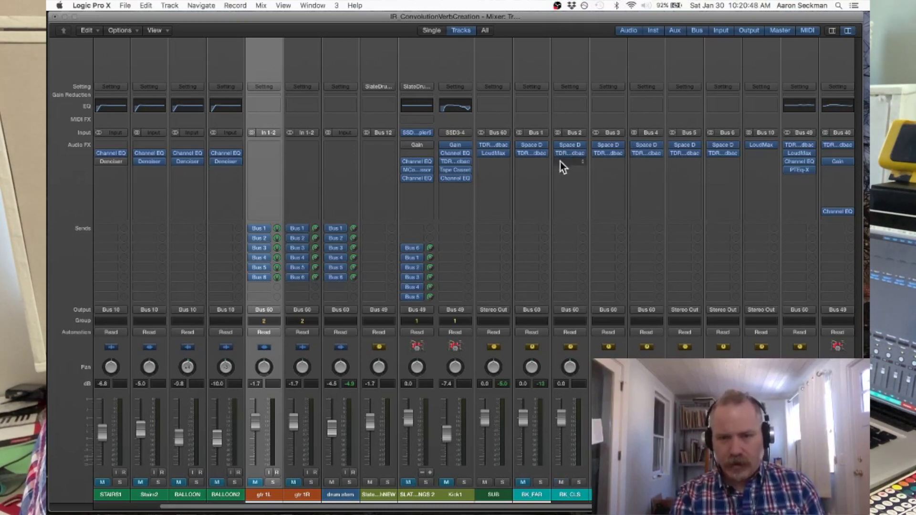
{"action": "left_click", "coordinate": [567, 145]}
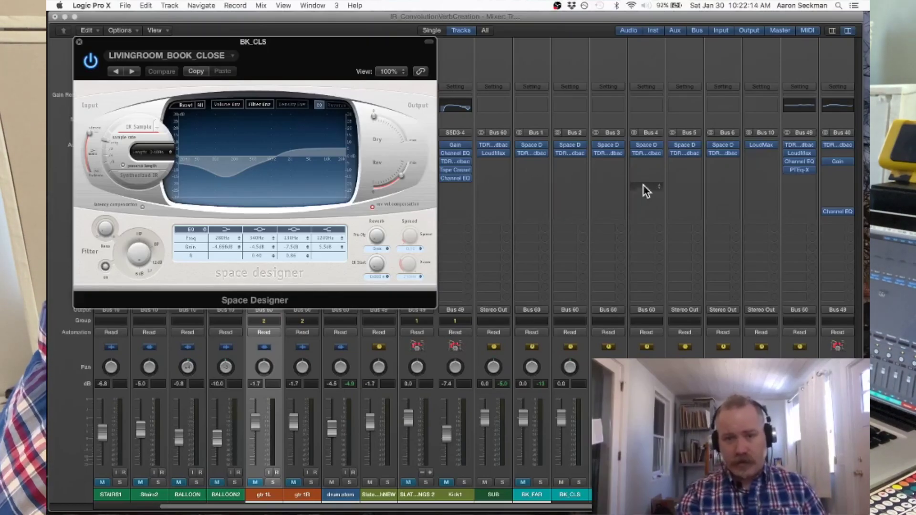
{"action": "left_click", "coordinate": [79, 42]}
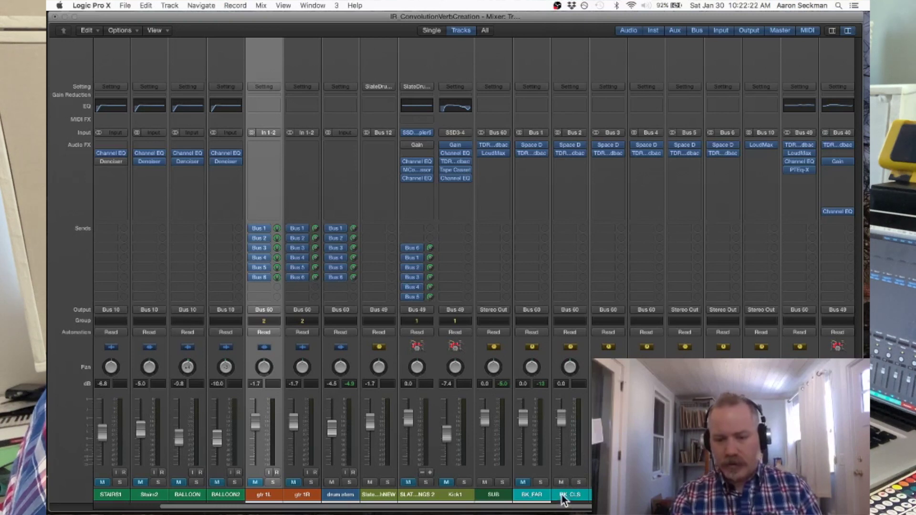
Step: Play the drum stem and compare it with and without the BK_CLS reverb channel
{"action": "key", "text": "space"}
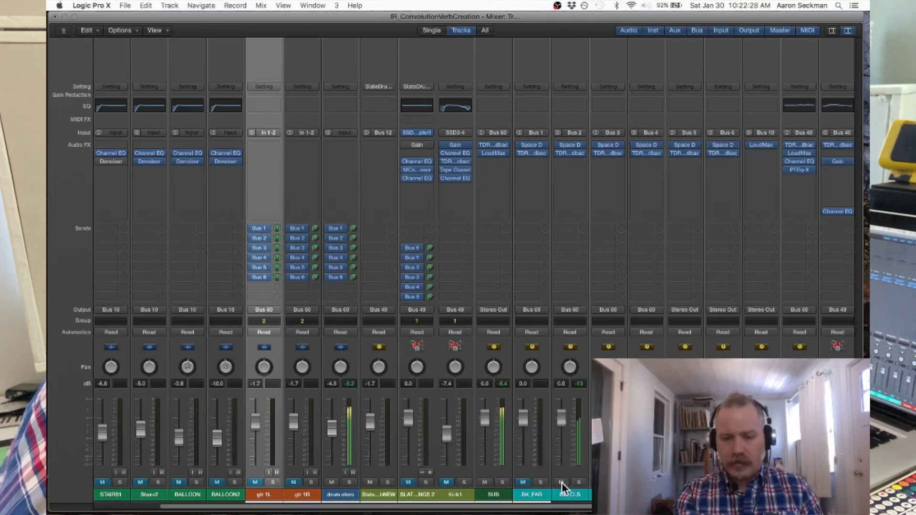
{"action": "left_click", "coordinate": [561, 482]}
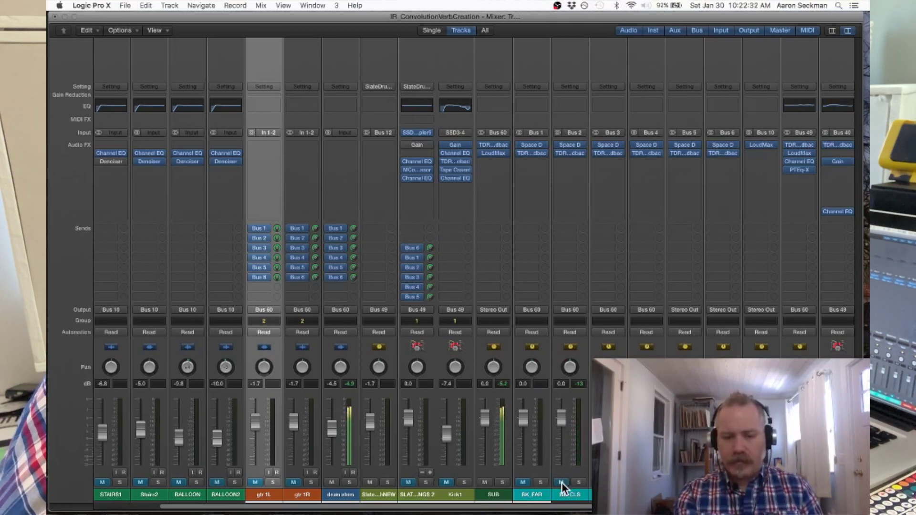
{"action": "left_click", "coordinate": [562, 482]}
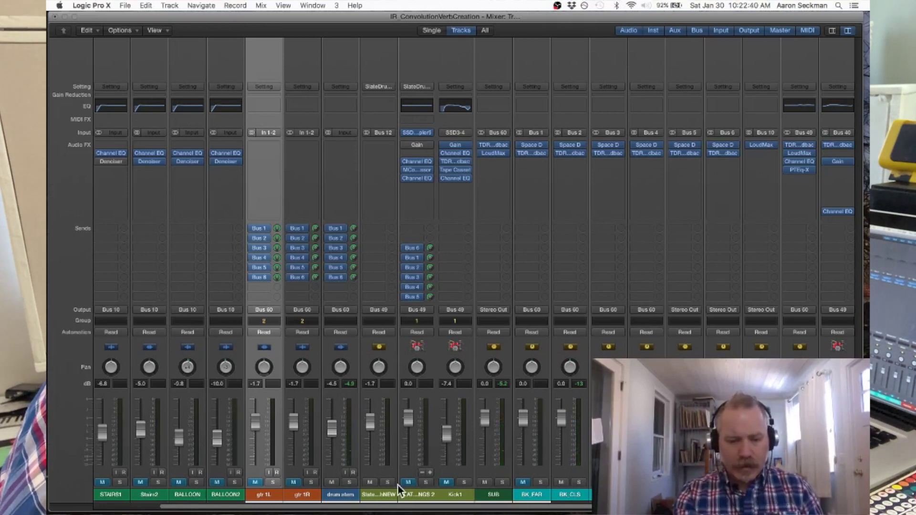
Step: Swap the drum stem for the Slate drum and Kick1 channels, and compare them with BK_CLS muted and unmuted
{"action": "left_click", "coordinate": [330, 482]}
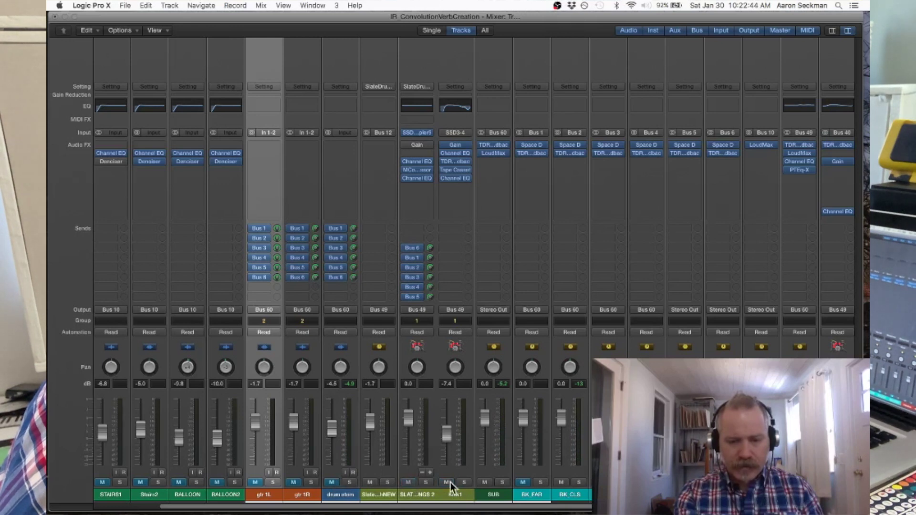
{"action": "left_click", "coordinate": [562, 482]}
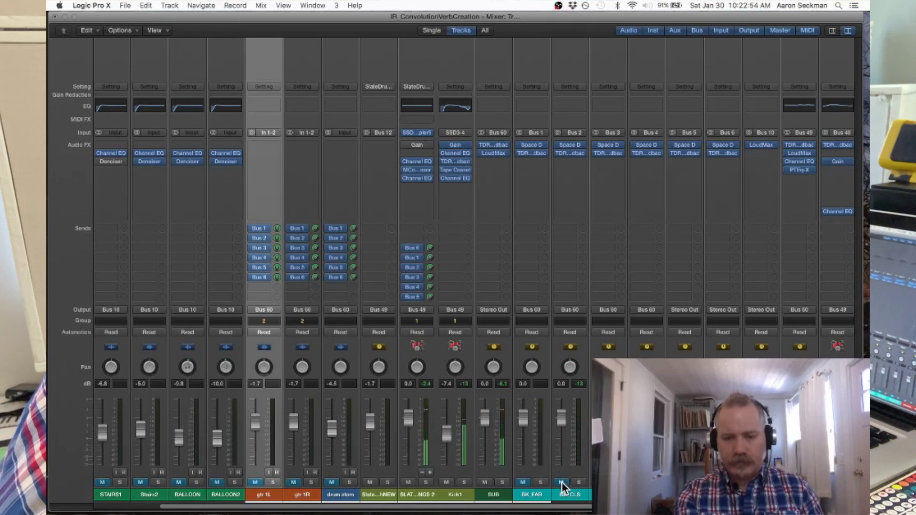
{"action": "left_click", "coordinate": [561, 482]}
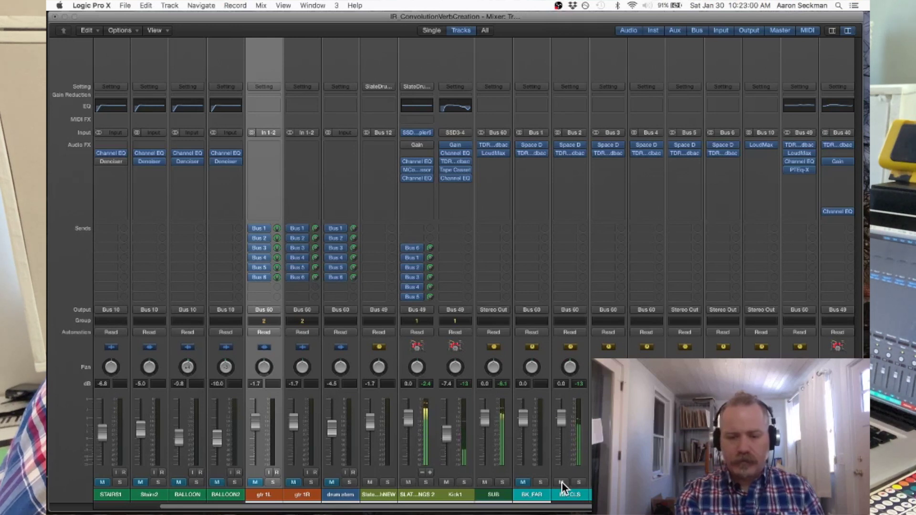
{"action": "left_click", "coordinate": [562, 482]}
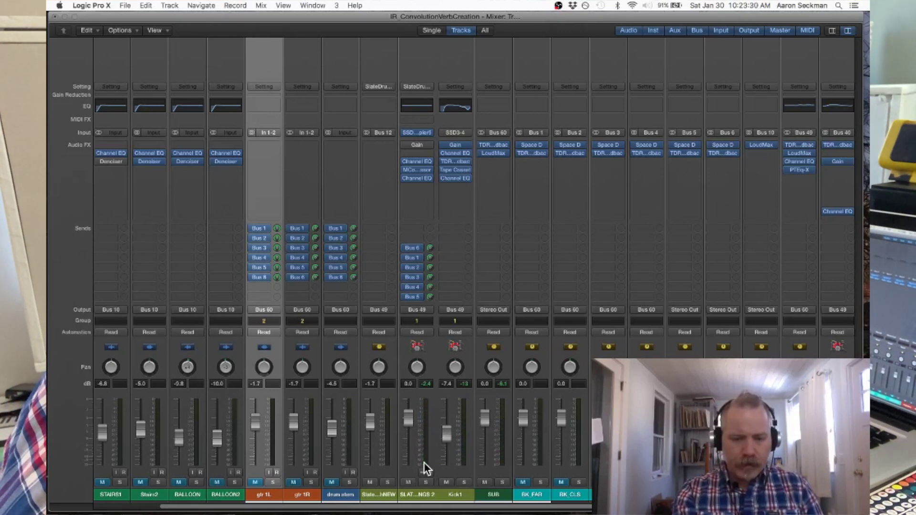
Step: Switch back to the drum stem and audition the BK_FAR and BK_CLS reverbs one at a time during playback
{"action": "left_click", "coordinate": [331, 482]}
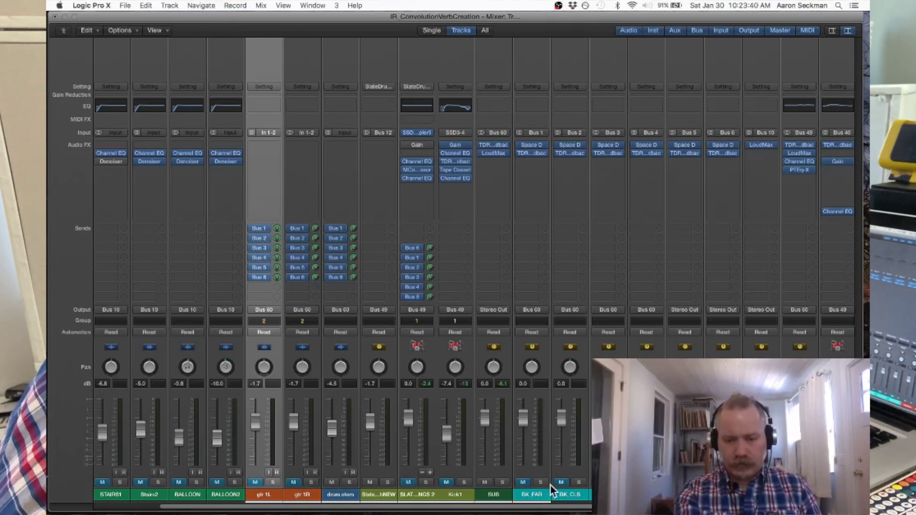
{"action": "key", "text": "space"}
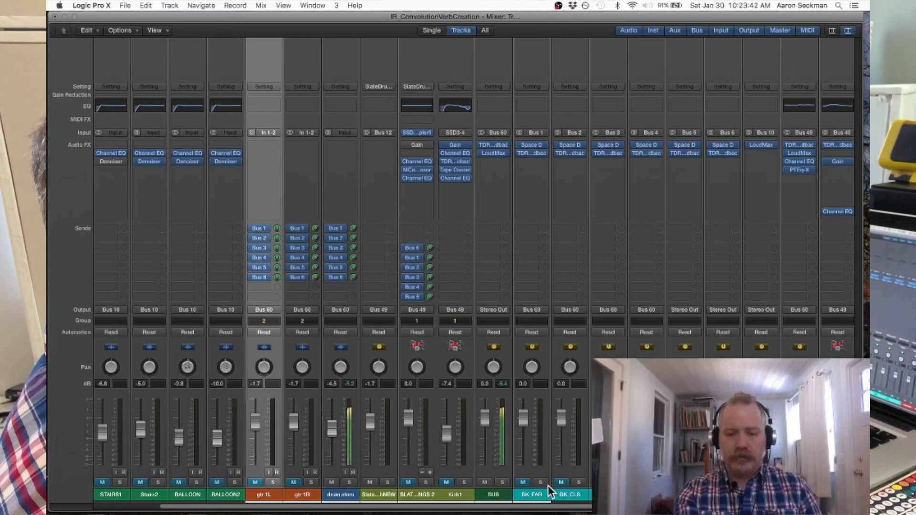
{"action": "left_click", "coordinate": [523, 482]}
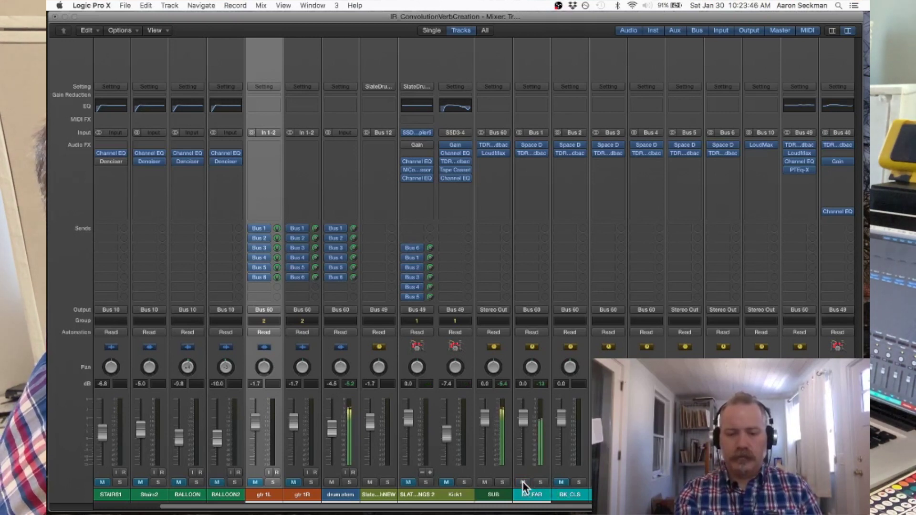
{"action": "left_click", "coordinate": [522, 482]}
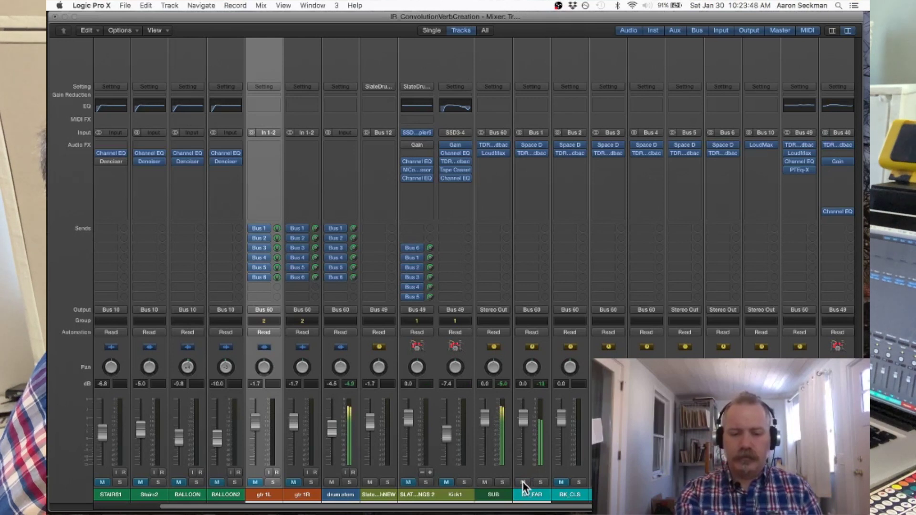
{"action": "left_click", "coordinate": [561, 482]}
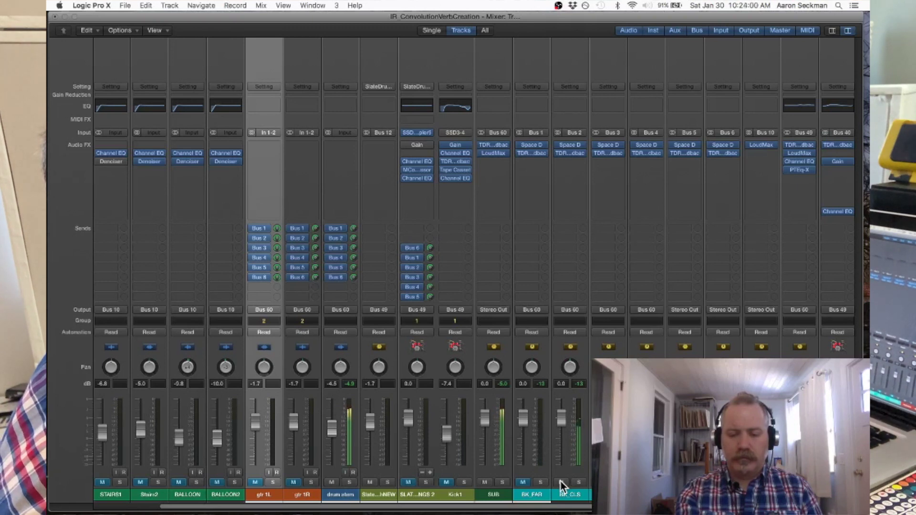
{"action": "left_click", "coordinate": [561, 482]}
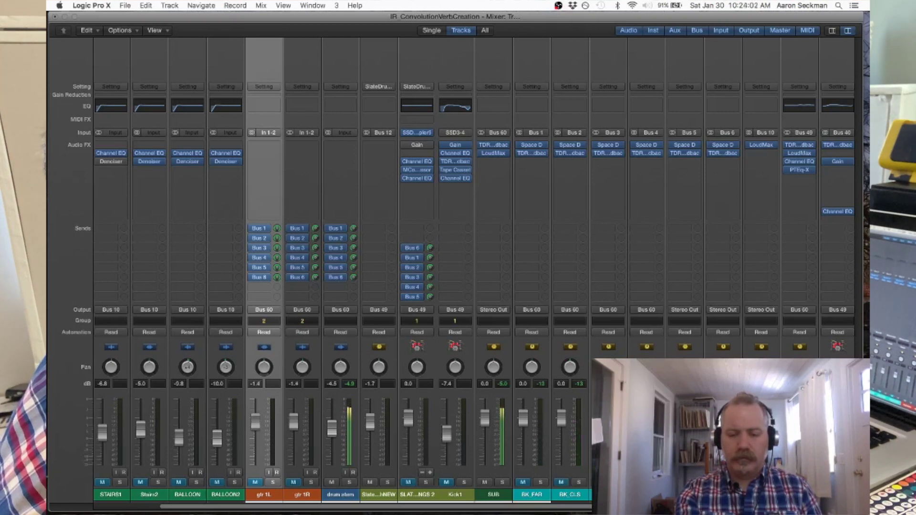
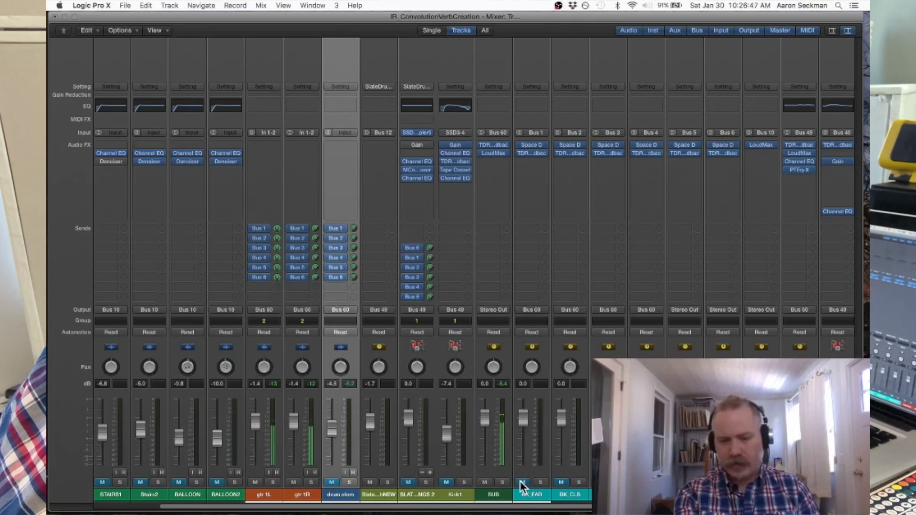
Step: Audition the gtr 1L and gtr 1R tracks through the BK_FAR and BK_CLS reverbs by toggling their mutes
{"action": "left_click", "coordinate": [520, 481]}
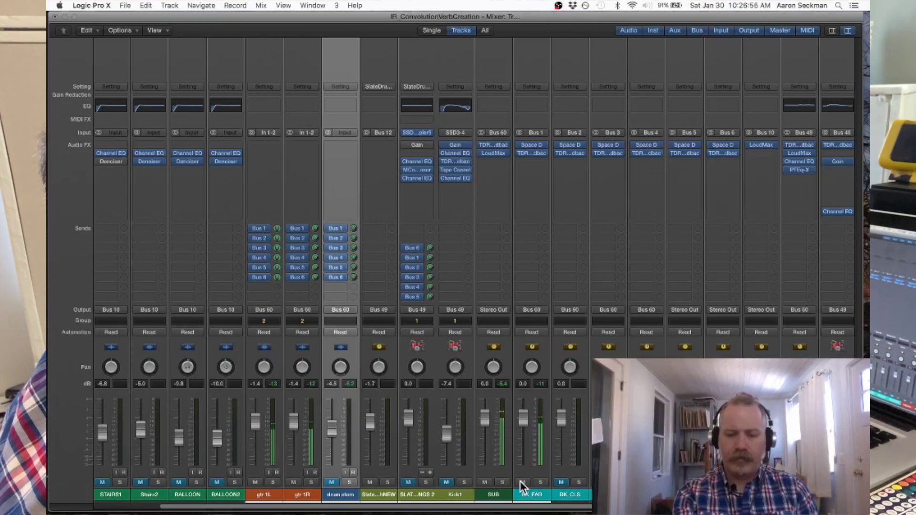
{"action": "left_click", "coordinate": [522, 482]}
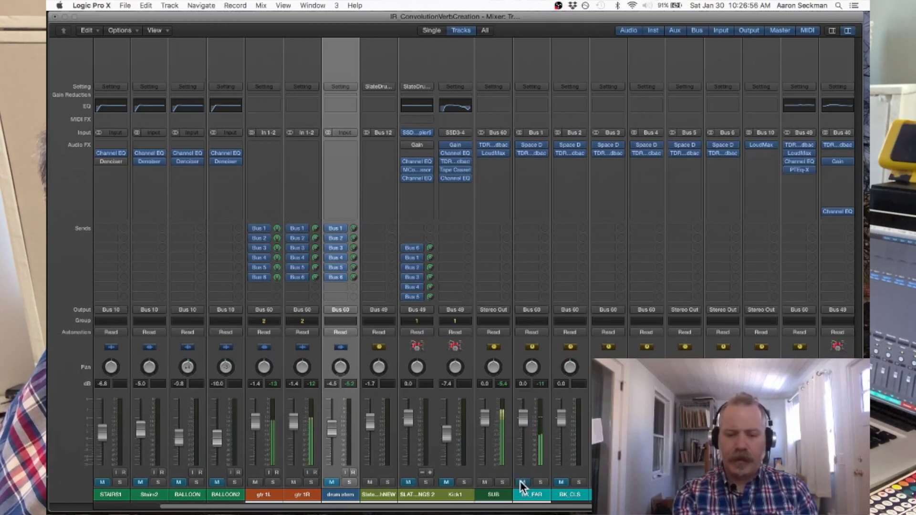
{"action": "left_click", "coordinate": [561, 482]}
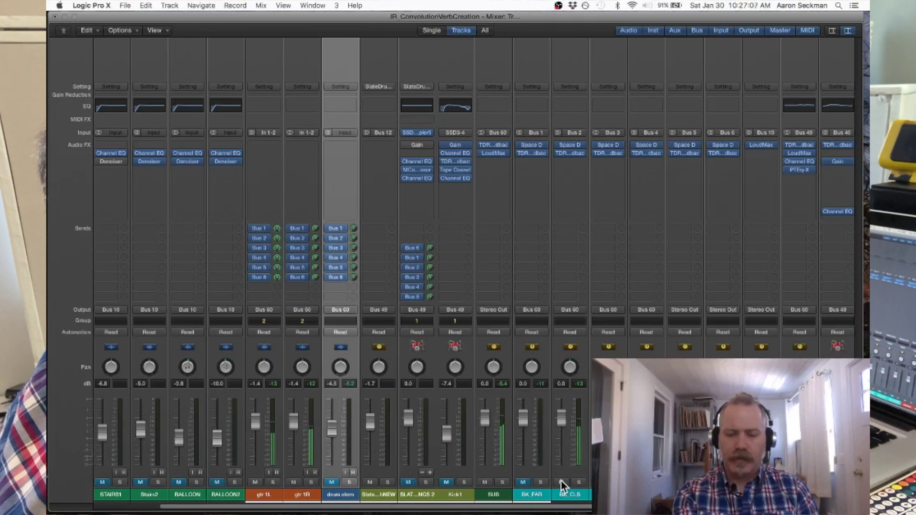
{"action": "left_click", "coordinate": [561, 481]}
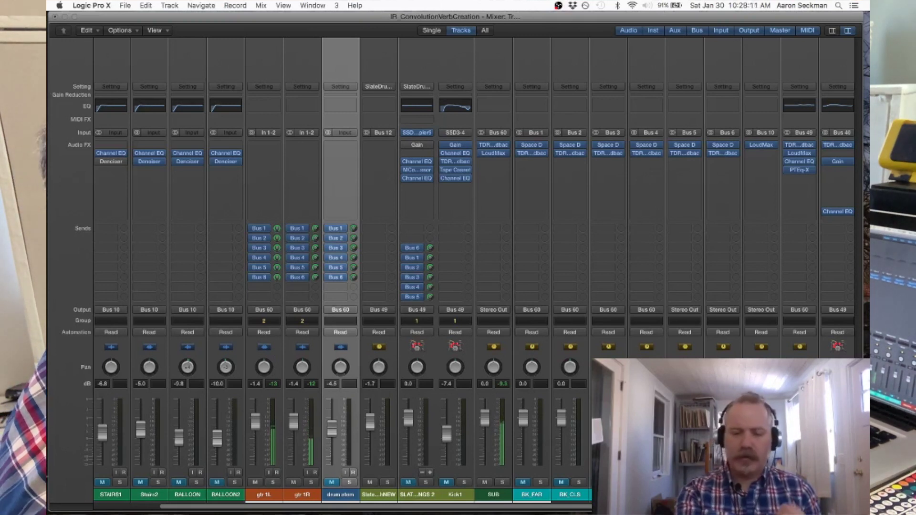
{"action": "left_click", "coordinate": [523, 481]}
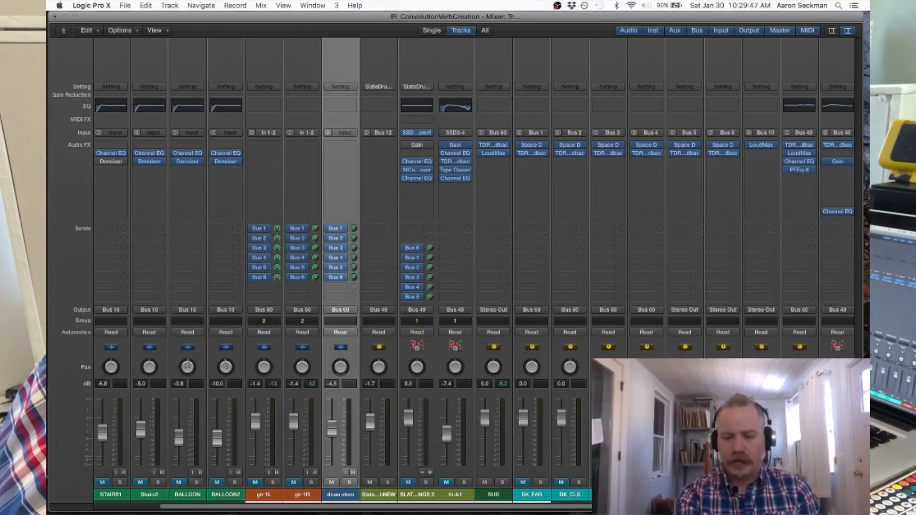
Step: Play the drum stem and view the volume envelope of the Space Designer reverb on BALLOON2
{"action": "key", "text": "space"}
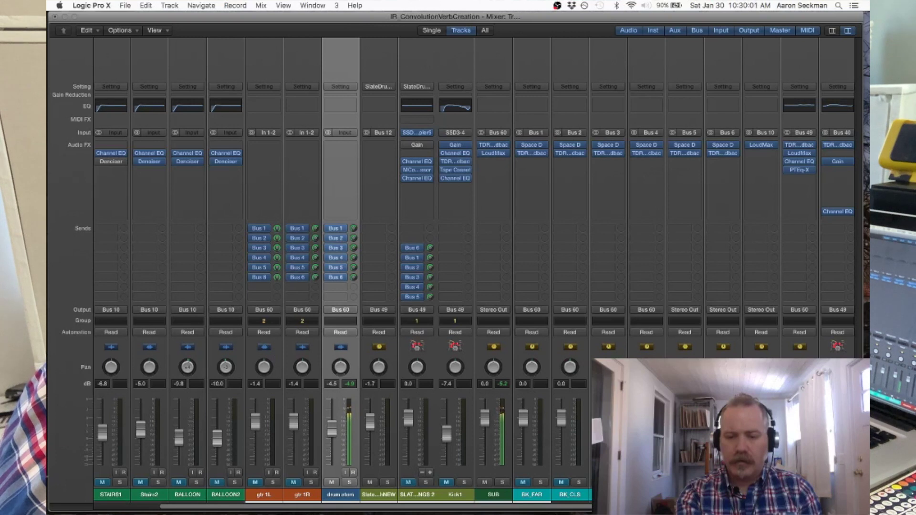
{"action": "left_click", "coordinate": [721, 144]}
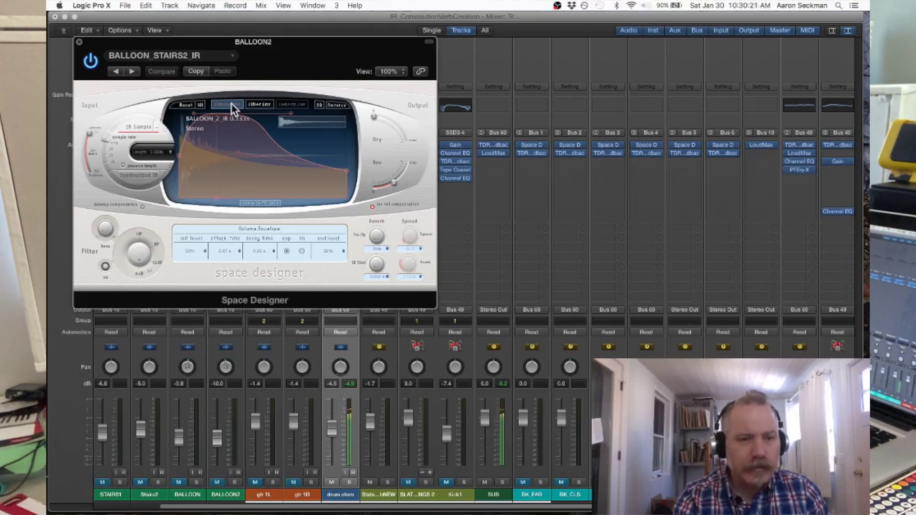
Step: Inspect the filter envelope, EQ curve and volume envelope of BALLOON2's Space Designer, magnifying the volume envelope's decay and attack portions
{"action": "left_click", "coordinate": [257, 105]}
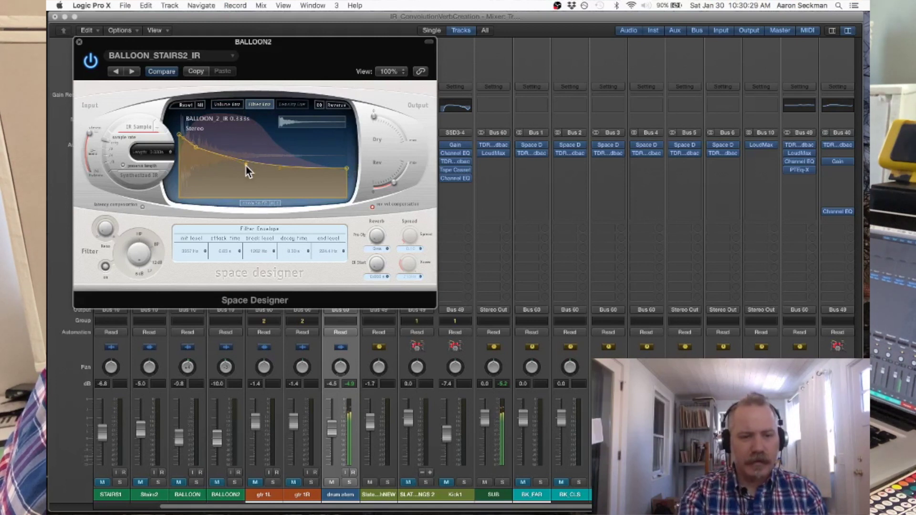
{"action": "left_click", "coordinate": [318, 104]}
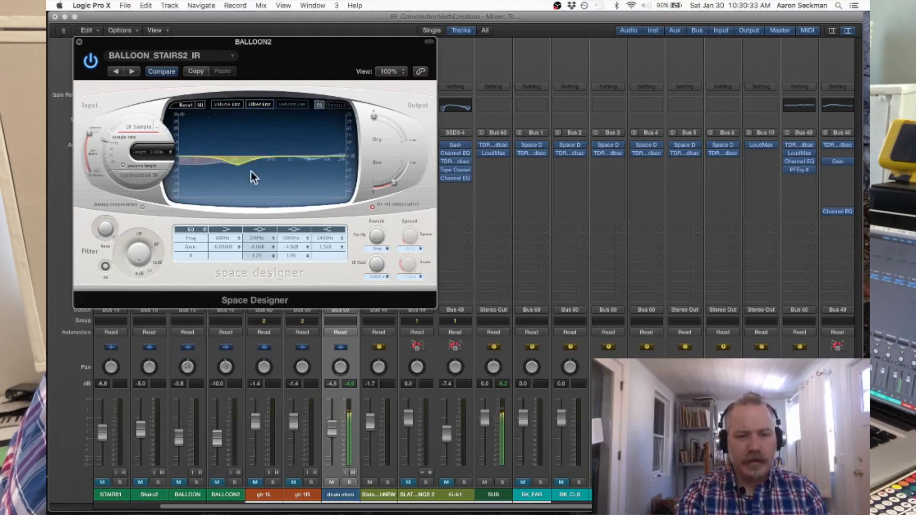
{"action": "left_click", "coordinate": [224, 104]}
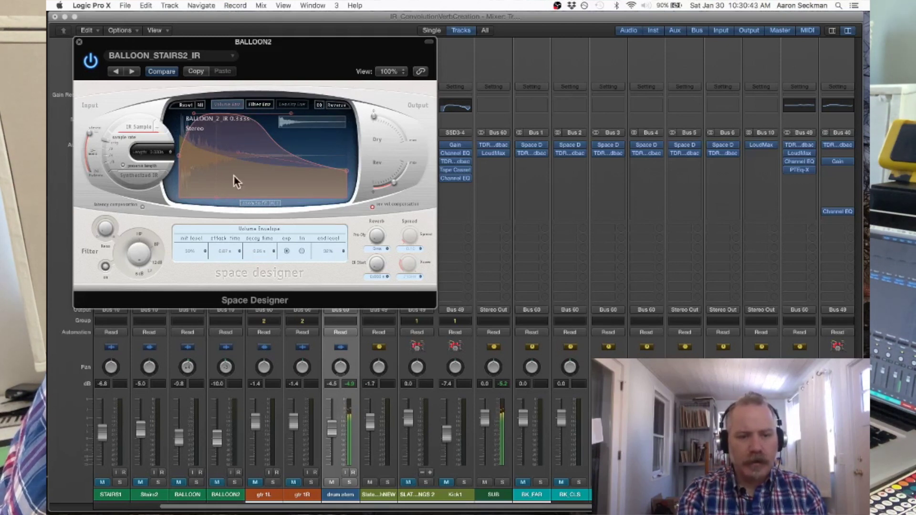
{"action": "left_click", "coordinate": [273, 204]}
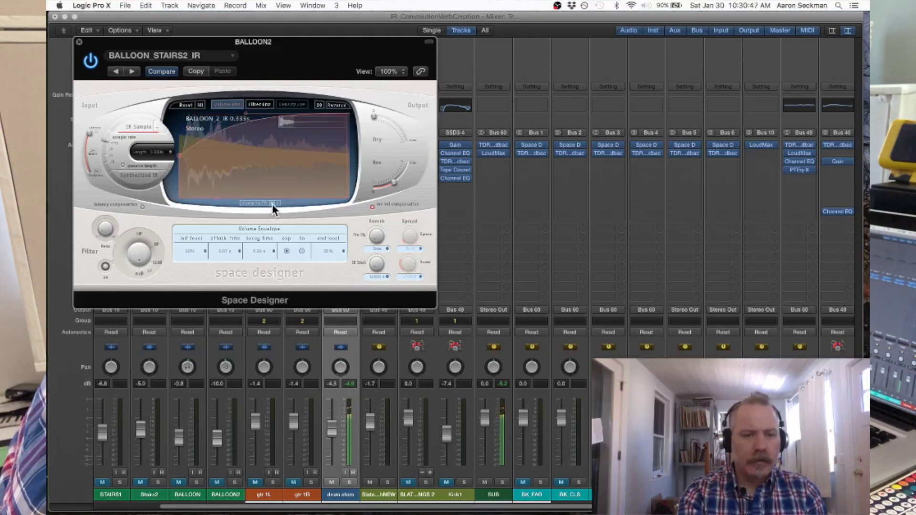
{"action": "left_click", "coordinate": [277, 203]}
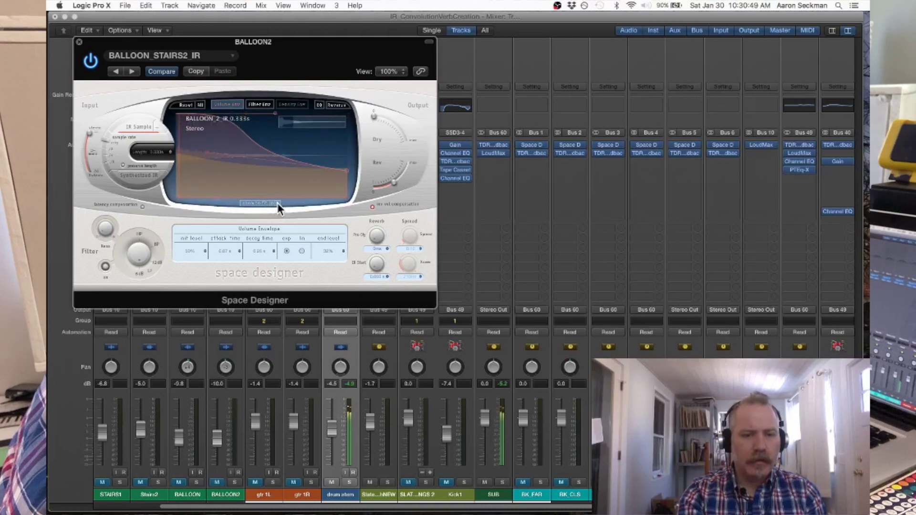
{"action": "left_click", "coordinate": [258, 202]}
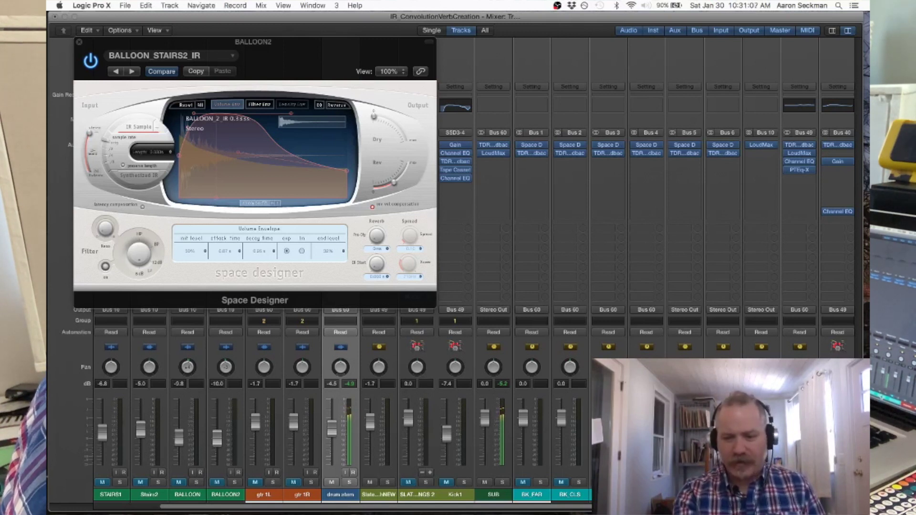
Step: Switch to the Space Designer on the Bus 5 reverb channel, inspect its filter and volume envelopes, and close it
{"action": "left_click", "coordinate": [671, 279]}
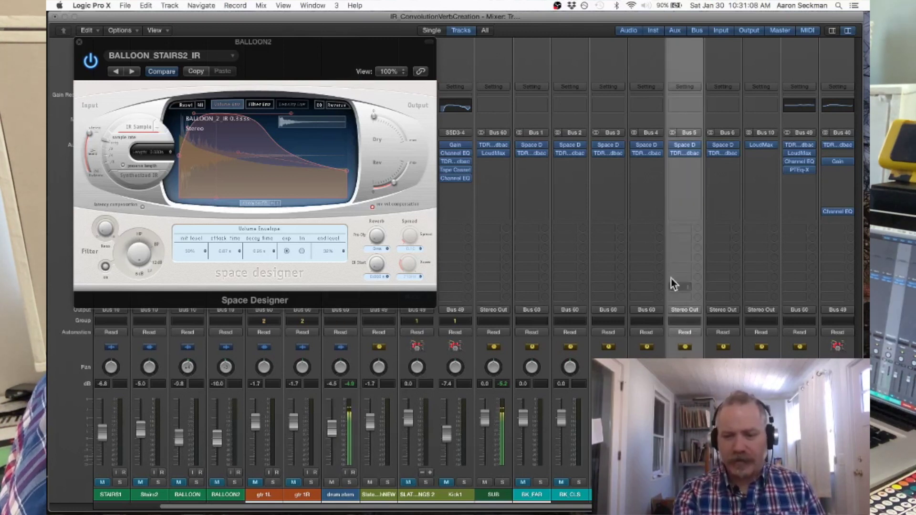
{"action": "key", "text": "super+w"}
{"action": "left_click", "coordinate": [687, 143]}
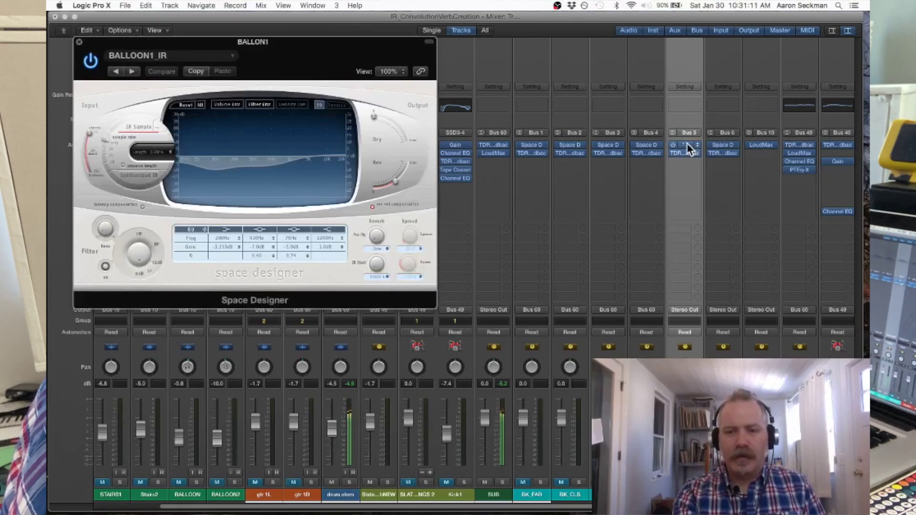
{"action": "left_click", "coordinate": [256, 101]}
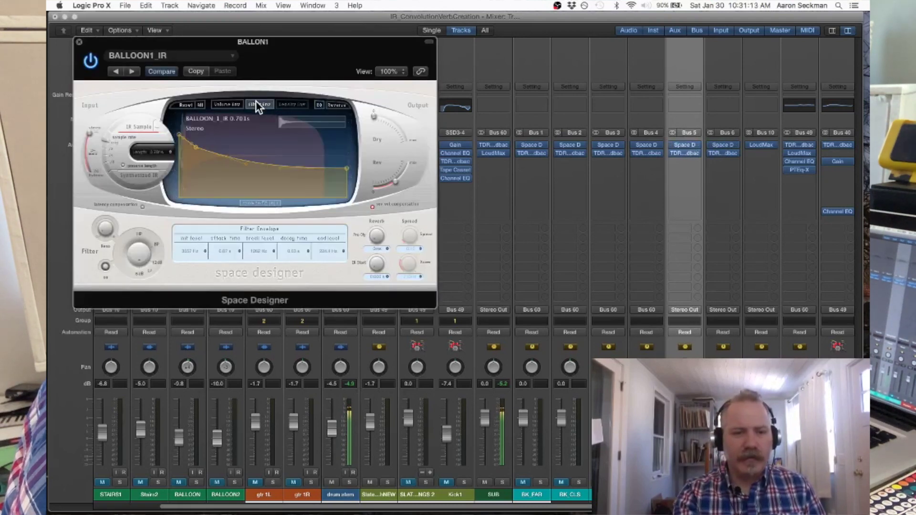
{"action": "left_click", "coordinate": [231, 102]}
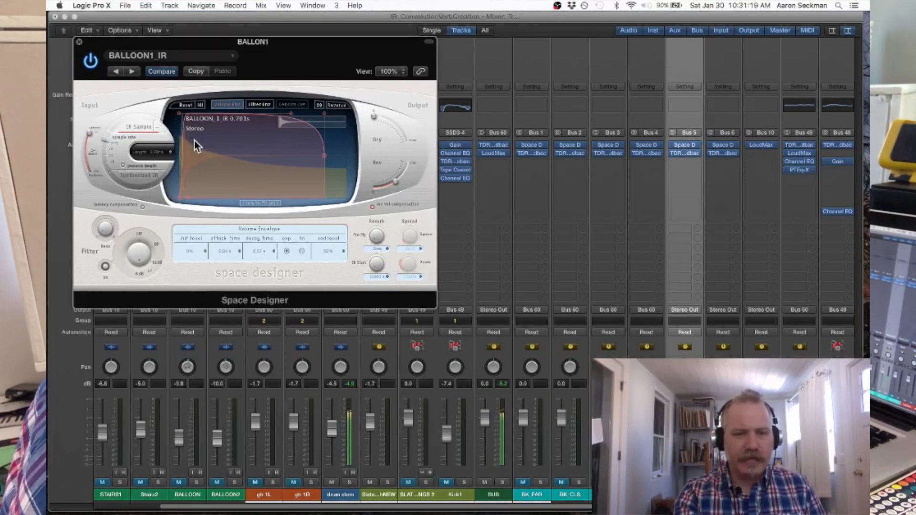
{"action": "left_click", "coordinate": [78, 42]}
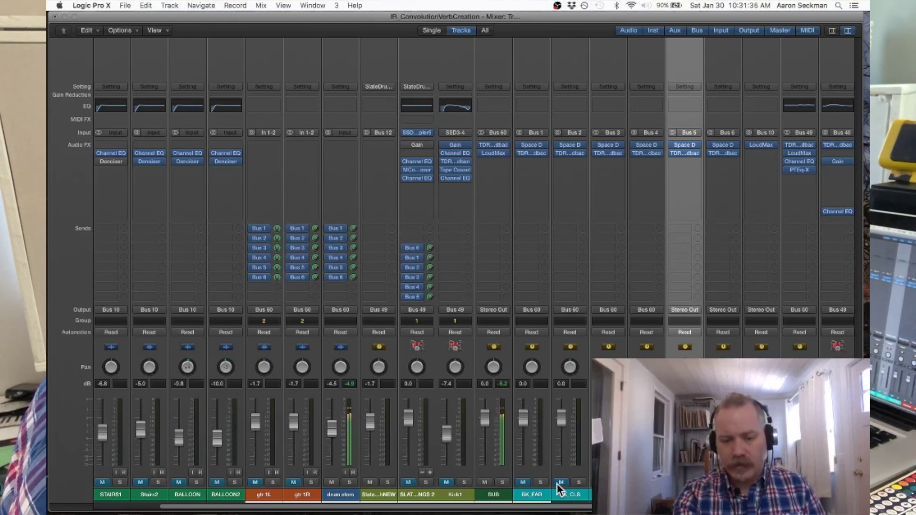
Step: Unmute the BK_FAR reverb to hear it on the drum stem, and mute it again
{"action": "left_click", "coordinate": [521, 483]}
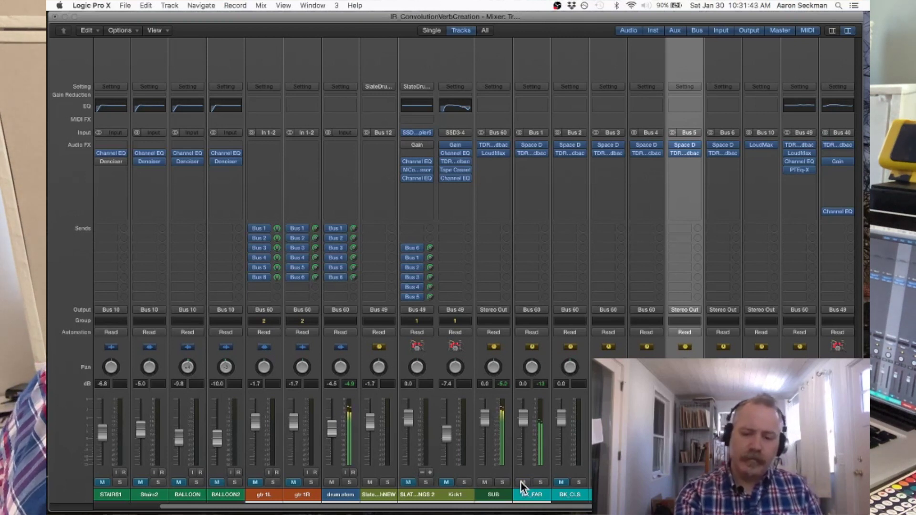
{"action": "left_click", "coordinate": [521, 483]}
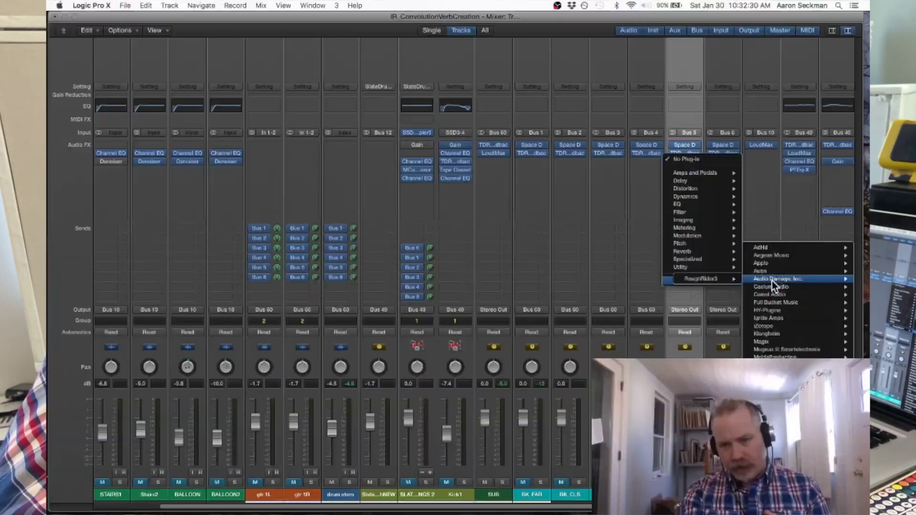
Step: Insert the stereo Ambience reverb from Magnus @ Smartelectronix after the existing effects on the Bus 5 reverb channel
{"action": "mouse_move", "coordinate": [773, 313]}
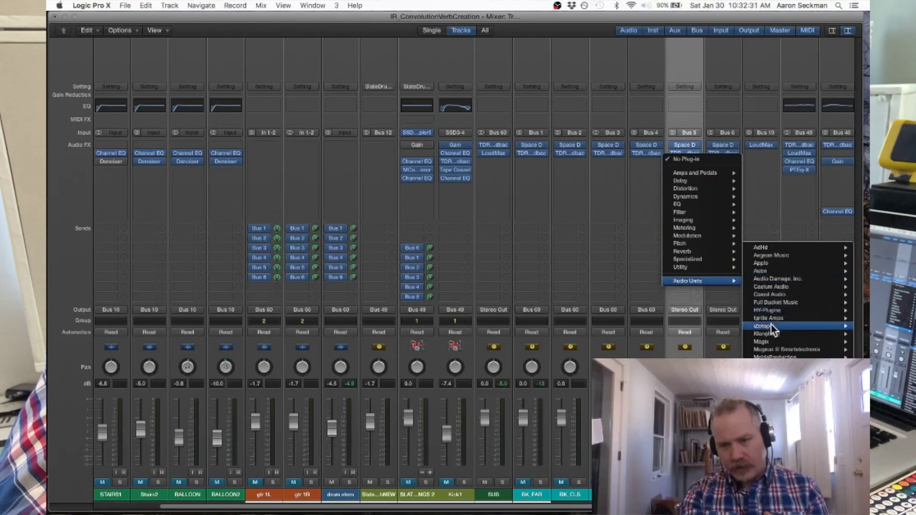
{"action": "mouse_move", "coordinate": [764, 335]}
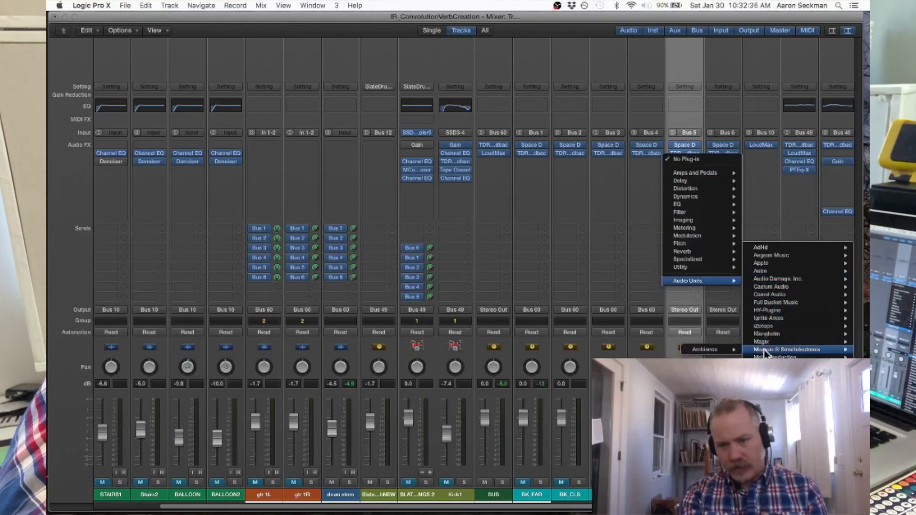
{"action": "mouse_move", "coordinate": [708, 353]}
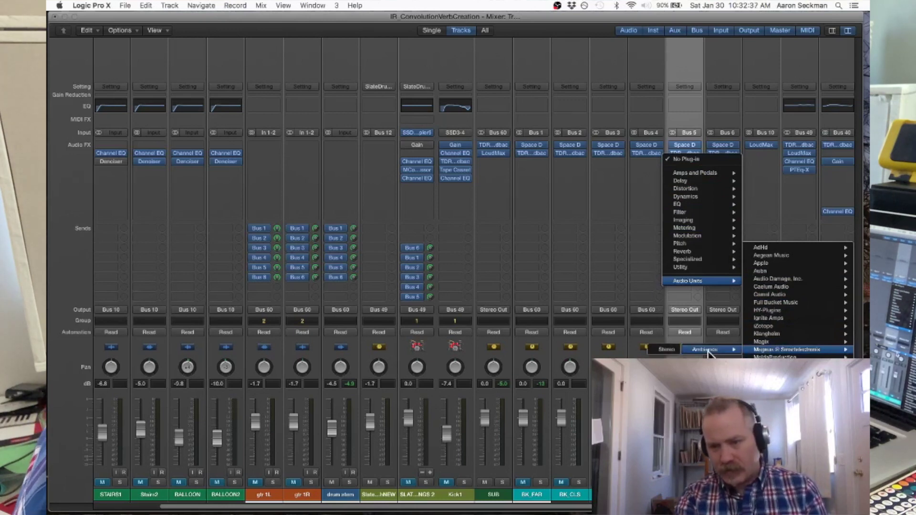
{"action": "left_click", "coordinate": [667, 350]}
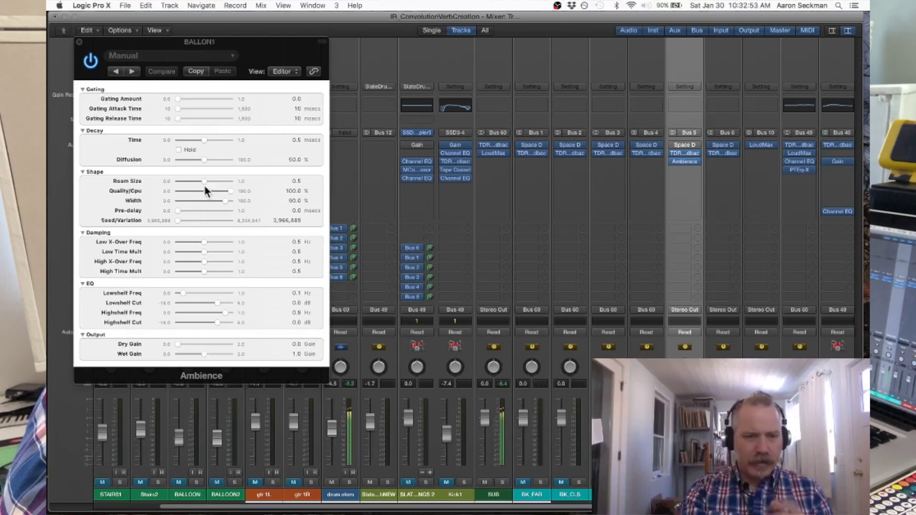
Step: Reduce Ambience's decay time to about 0.251 and its room size to about 0.292
{"action": "left_click_drag", "start_coordinate": [204, 141], "coordinate": [190, 138]}
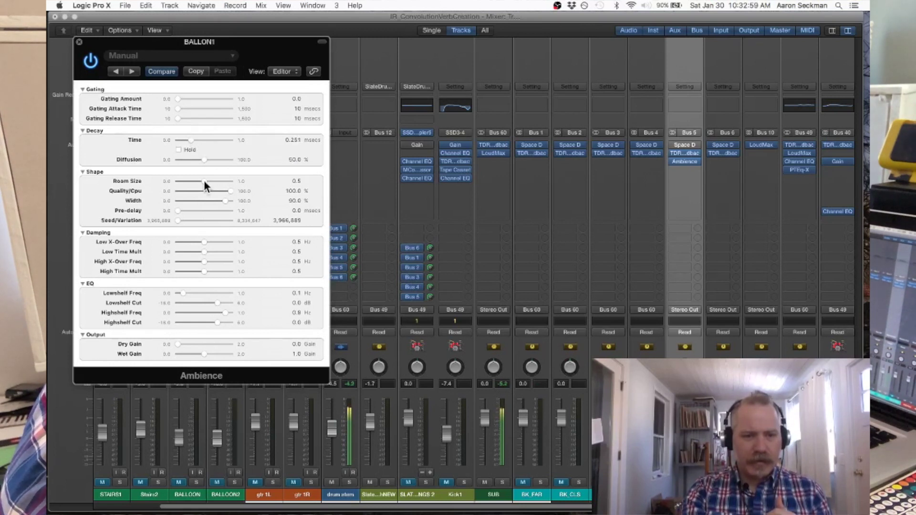
{"action": "left_click_drag", "start_coordinate": [204, 181], "coordinate": [193, 183]}
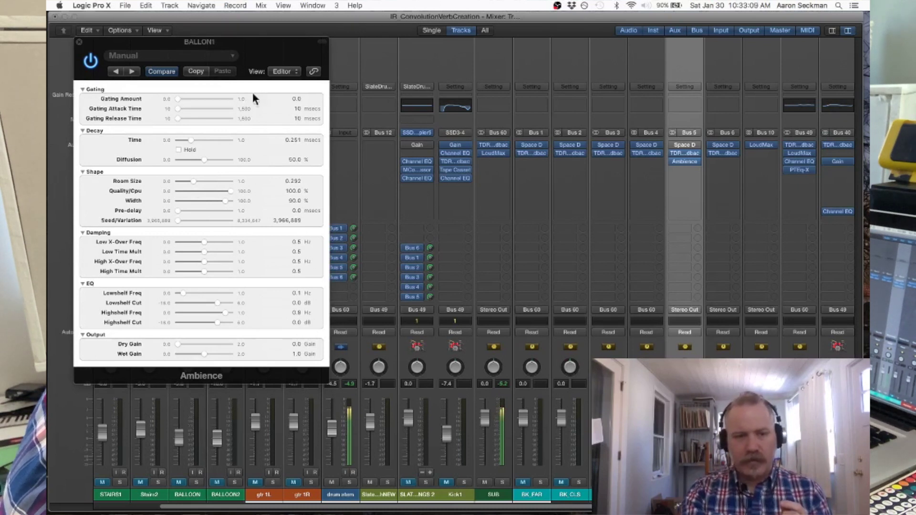
Step: Load the Small_AMS preset in Ambience and mute the drum stem to audition the guitar tracks through it
{"action": "left_click", "coordinate": [162, 56]}
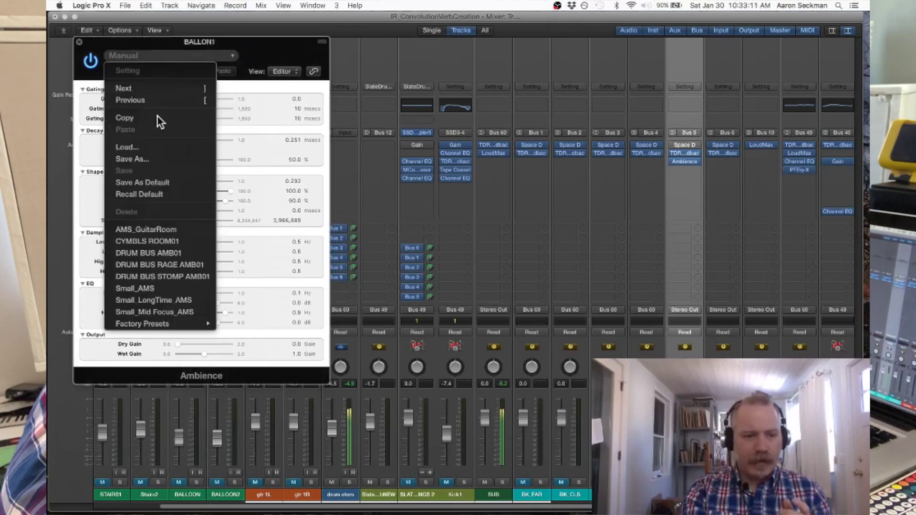
{"action": "left_click", "coordinate": [173, 288]}
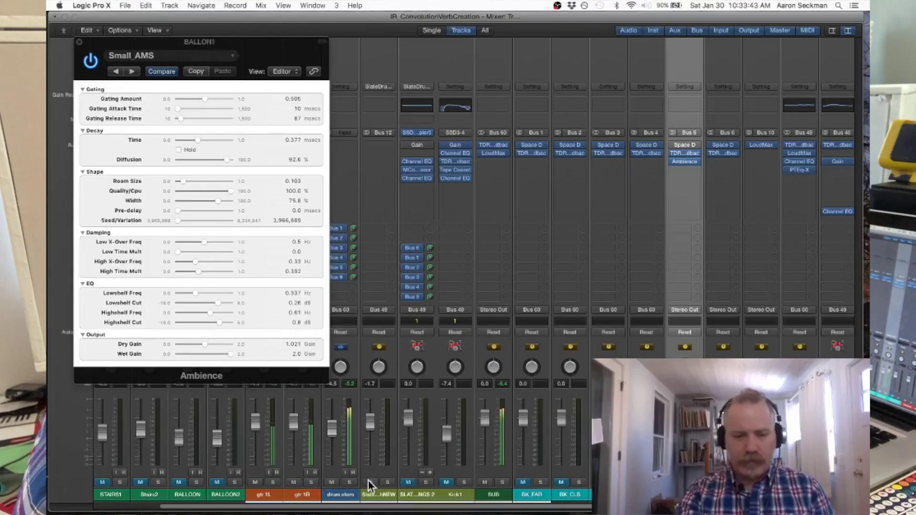
{"action": "left_click", "coordinate": [333, 482]}
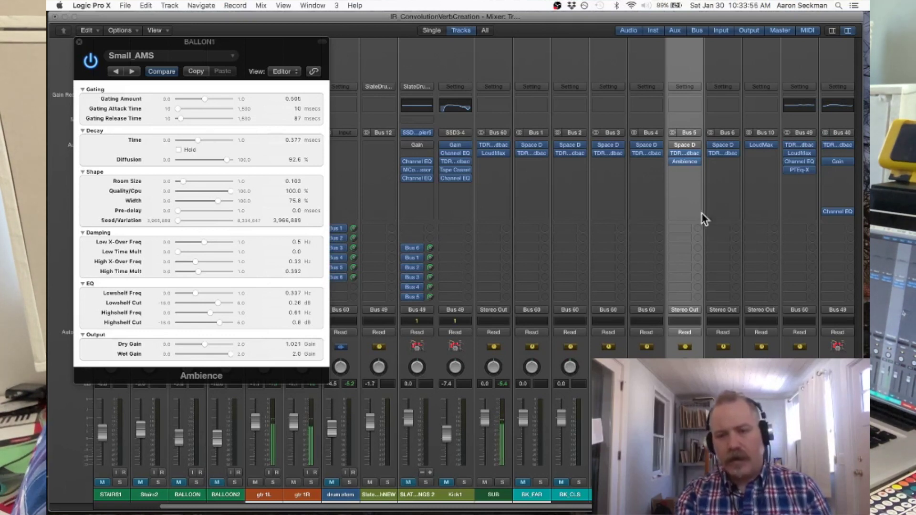
{"action": "mouse_move", "coordinate": [681, 162]}
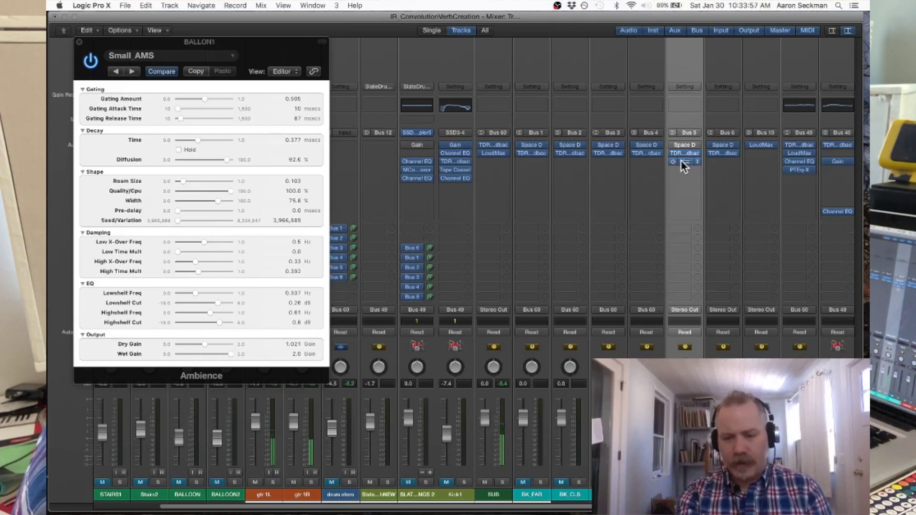